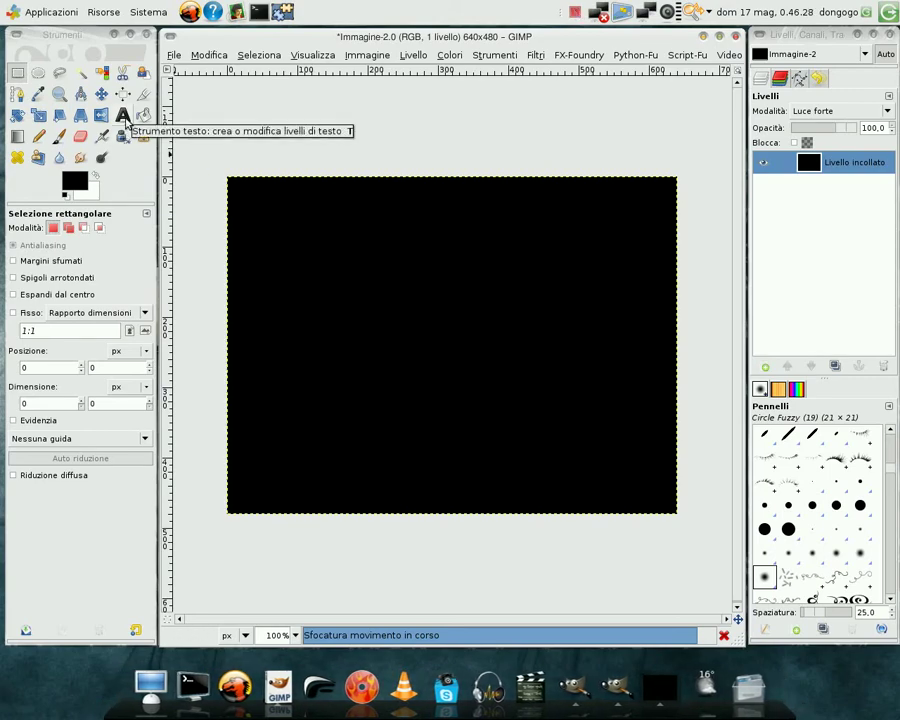
# Step: Choose the Text tool and set its font to Aerosol
pyautogui.press('ctrl')
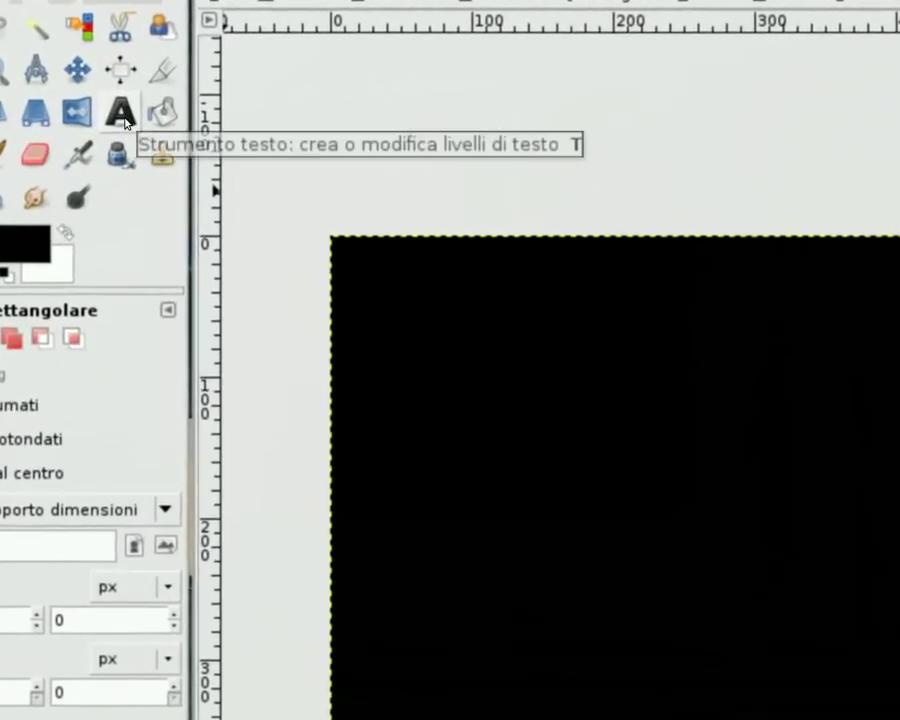
pyautogui.click(124, 116)
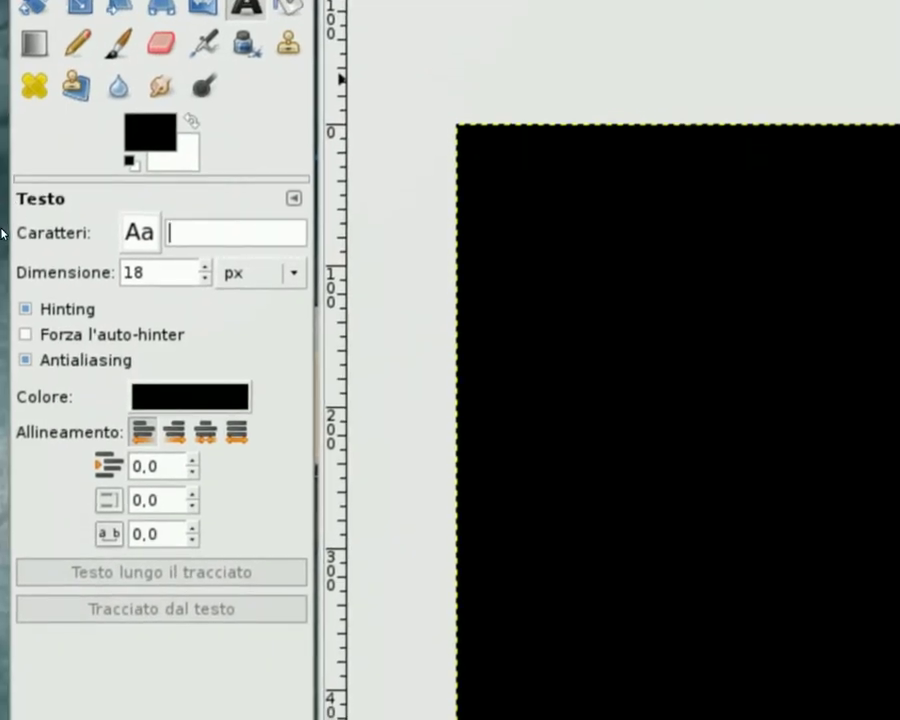
pyautogui.write('ae')
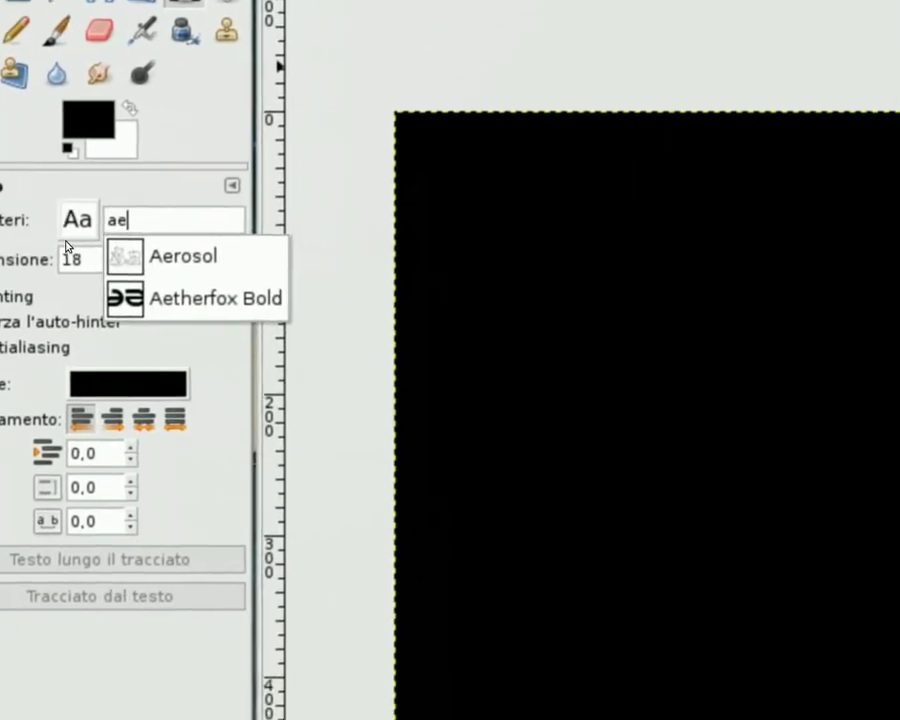
pyautogui.press('Down')
pyautogui.press('Return')
pyautogui.press('Tab')
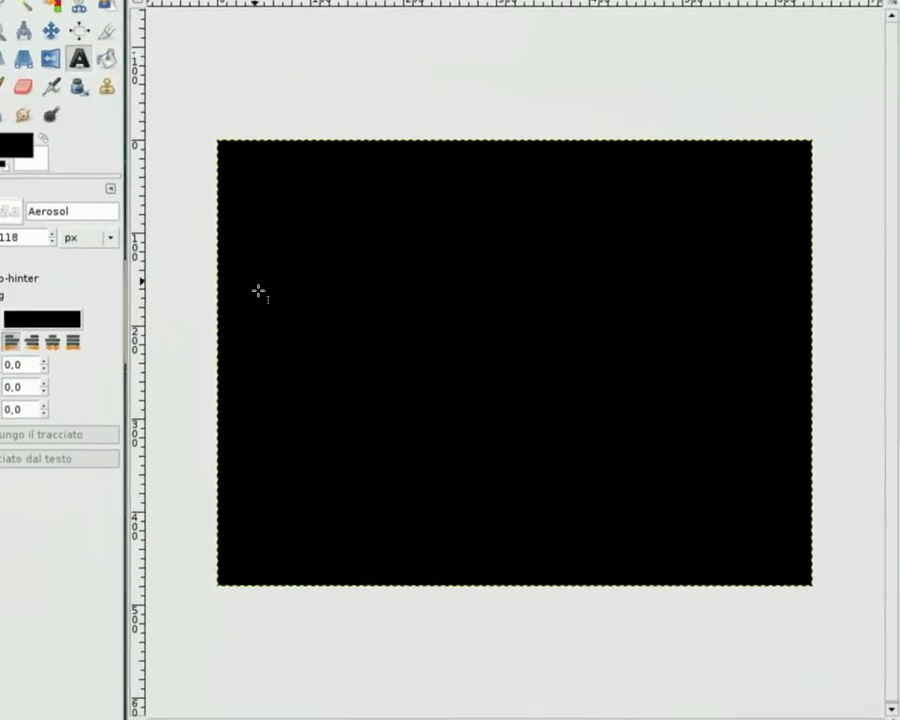
# Step: Write 'dongogo' in white (ffffff) Aerosol lettering in a text box across the image middle
pyautogui.moveTo(263, 288); pyautogui.dragTo(665, 398)
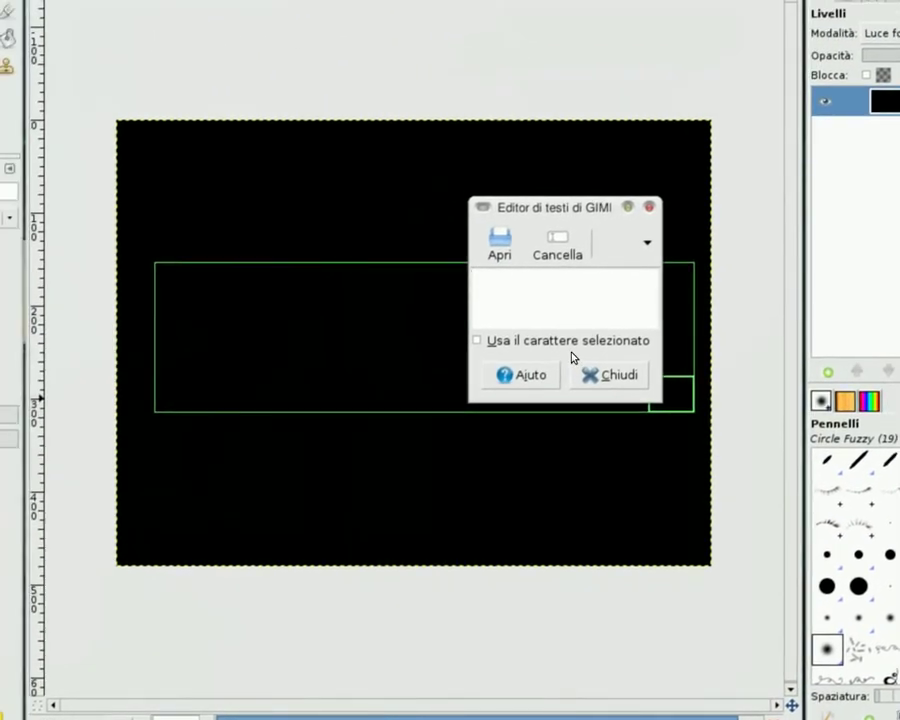
pyautogui.write('don')
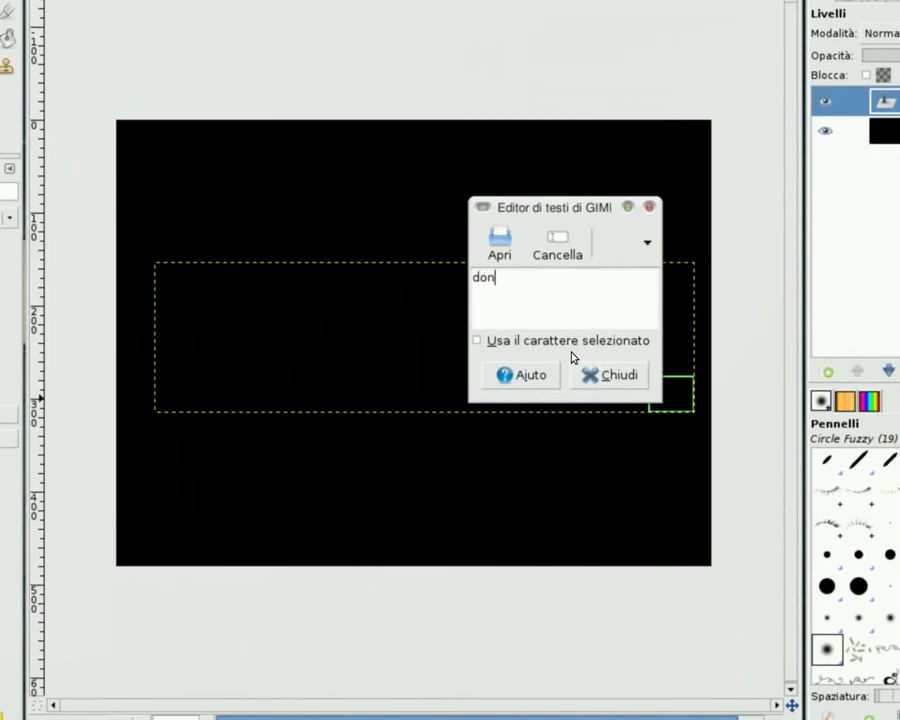
pyautogui.click(104, 316)
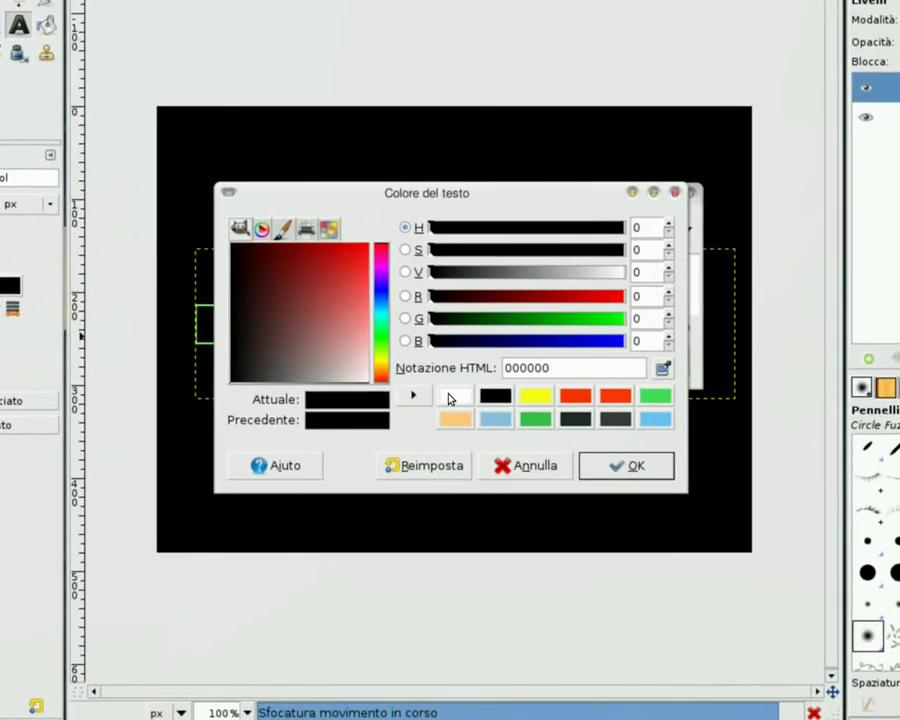
pyautogui.click(430, 384)
pyautogui.click(584, 456)
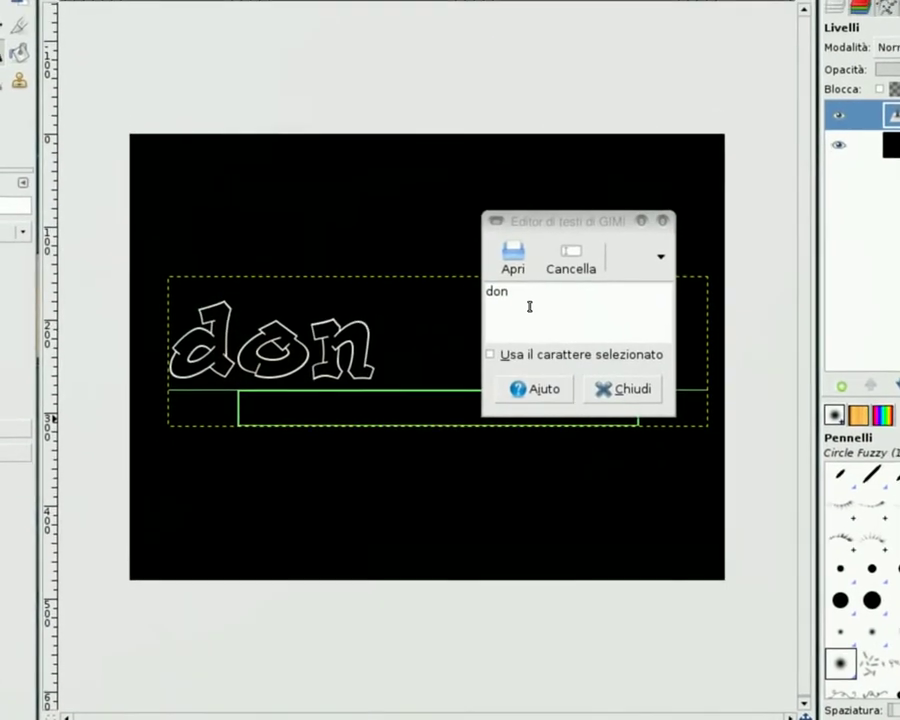
pyautogui.write('gogo')
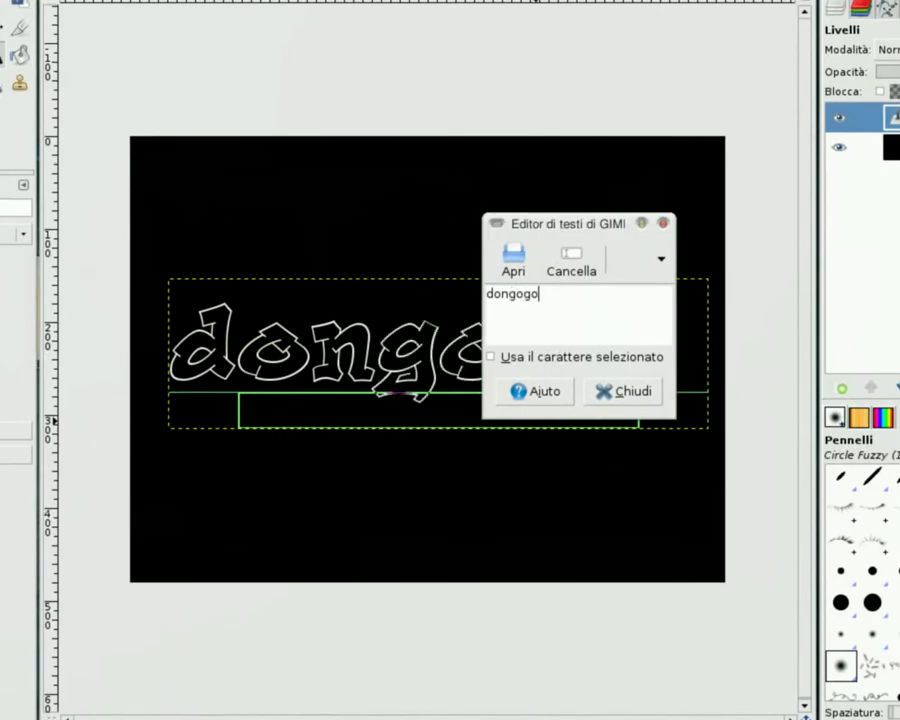
pyautogui.moveTo(542, 224); pyautogui.dragTo(524, 117)
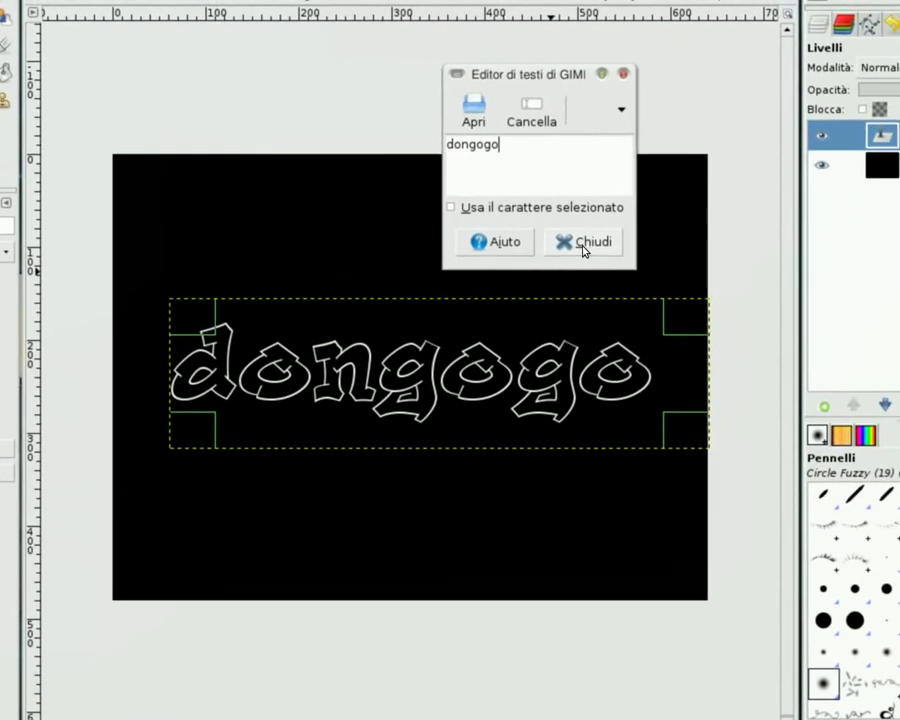
pyautogui.click(626, 212)
# Step: Discard the dongogo layer's text information and resize the layer to the image size
pyautogui.rightClick(822, 155)
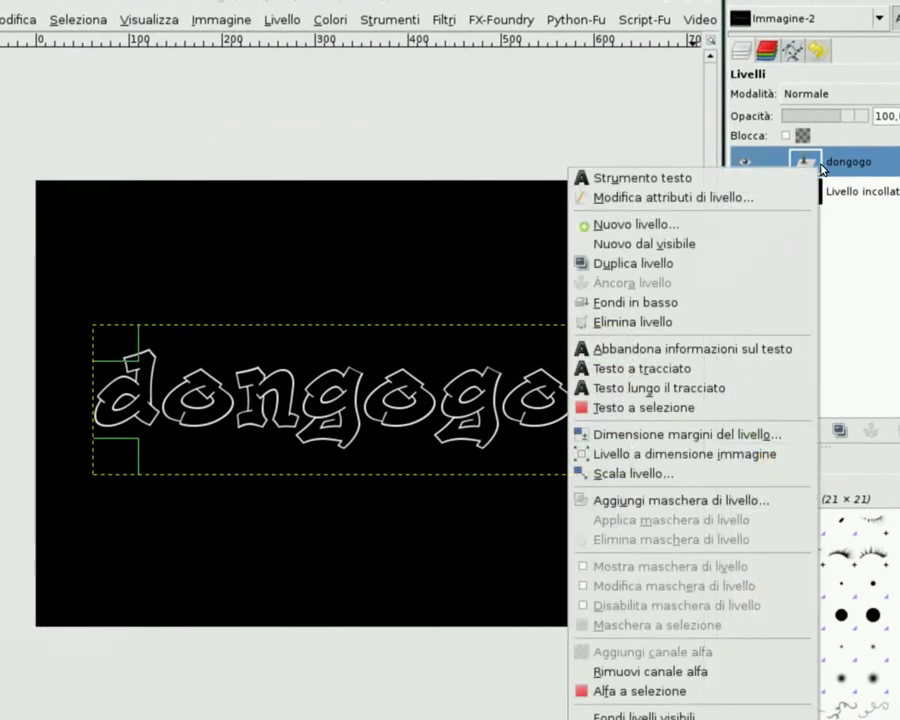
pyautogui.click(795, 348)
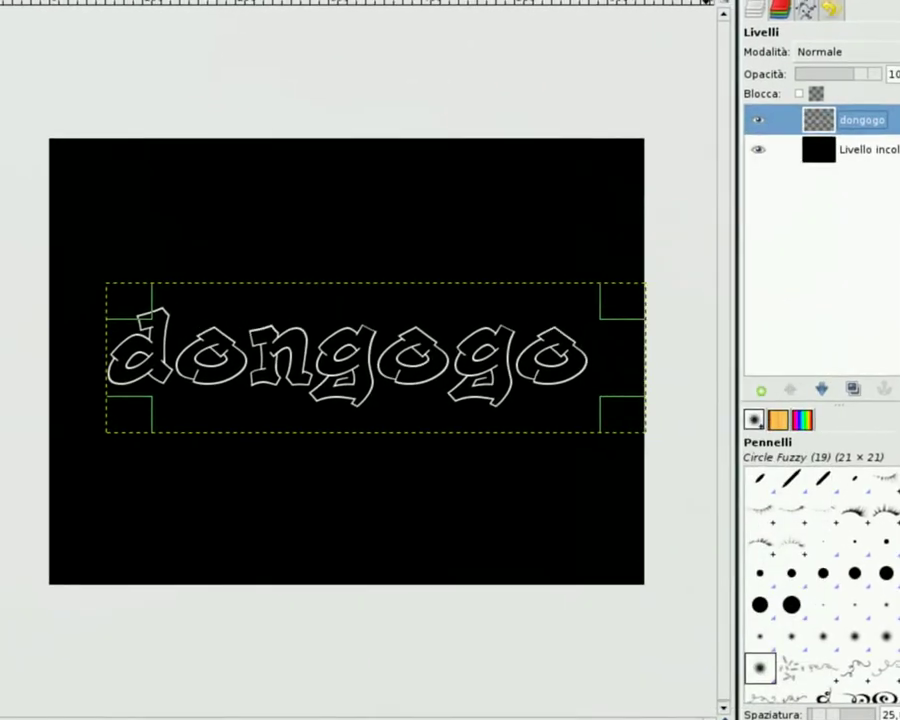
pyautogui.click(387, 40)
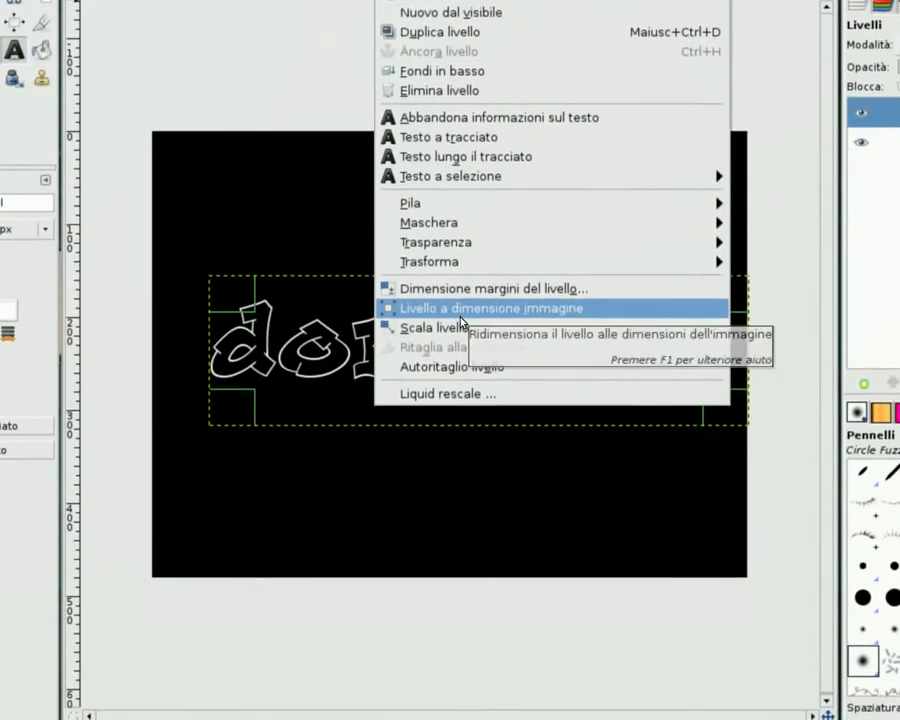
pyautogui.click(463, 312)
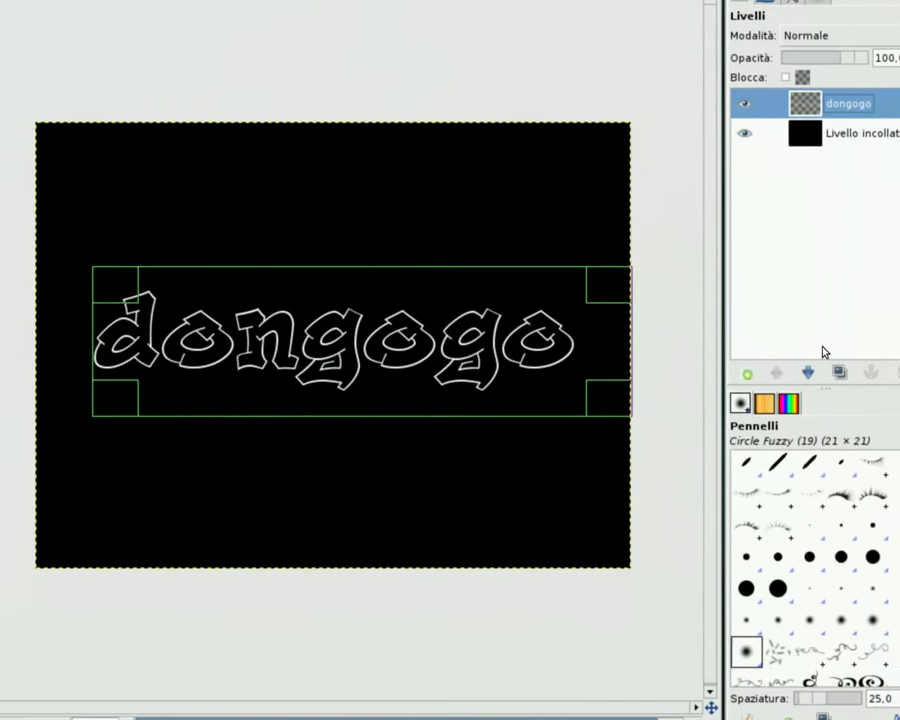
# Step: Duplicate the dongogo layer and fill the letters with a left-to-right Full saturation spectrum gradient
pyautogui.click(848, 437)
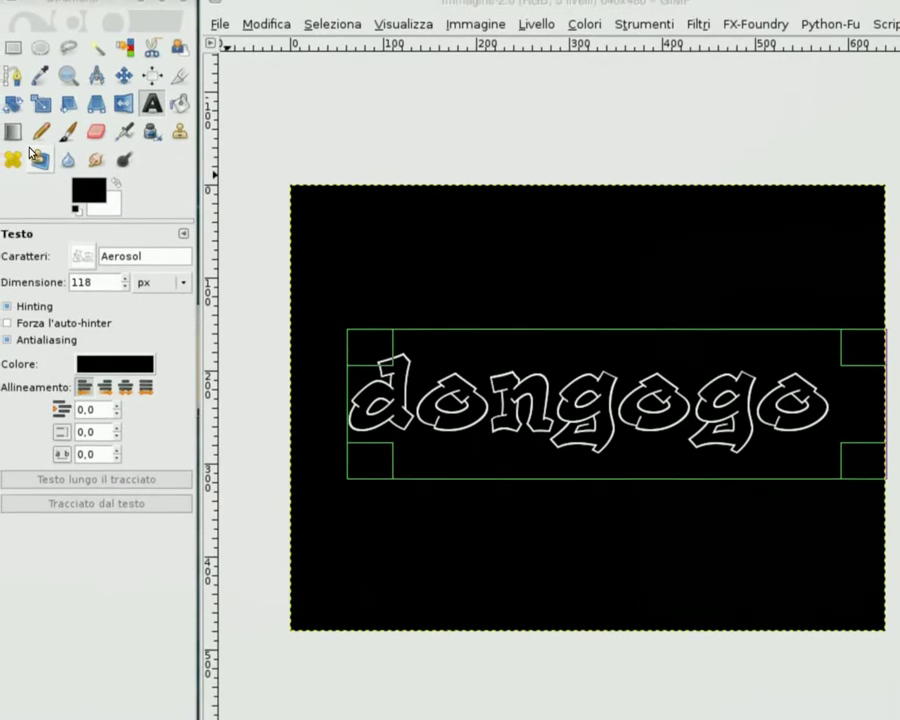
pyautogui.click(8, 96)
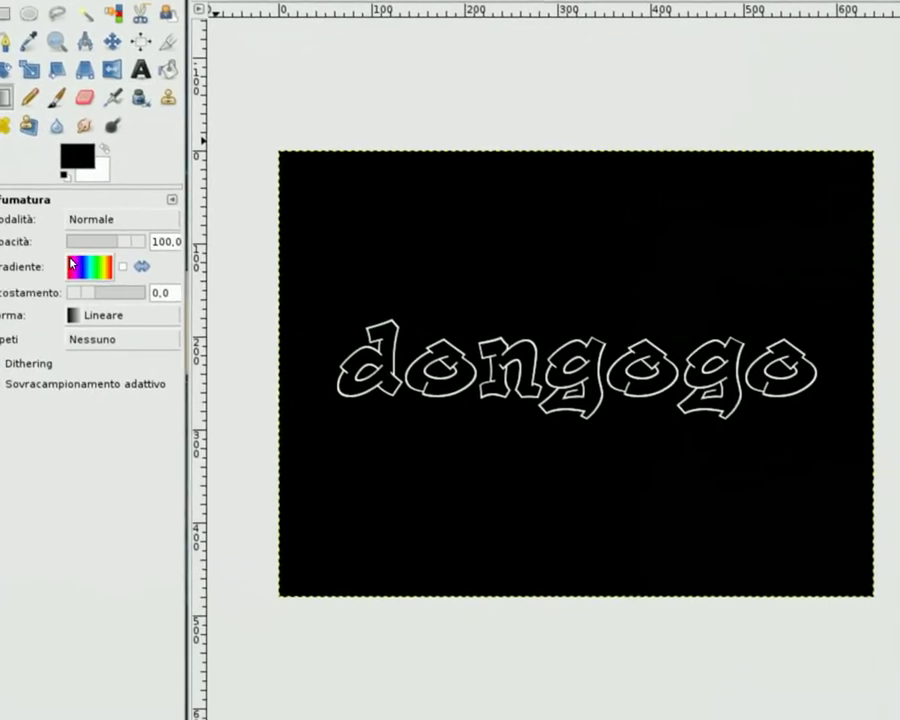
pyautogui.click(74, 265)
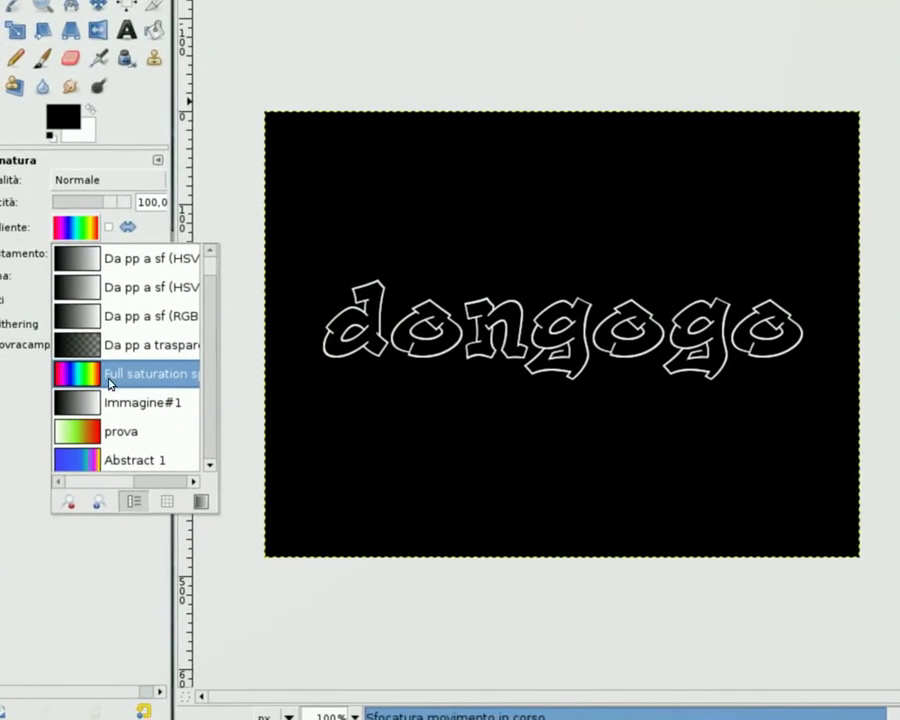
pyautogui.click(84, 230)
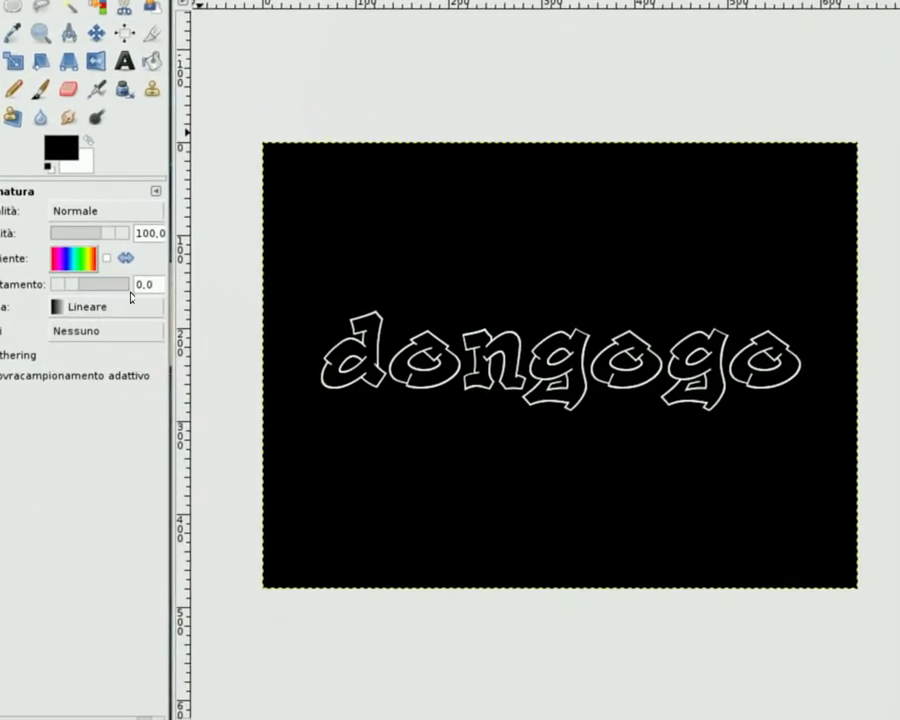
pyautogui.moveTo(278, 335); pyautogui.dragTo(637, 346)
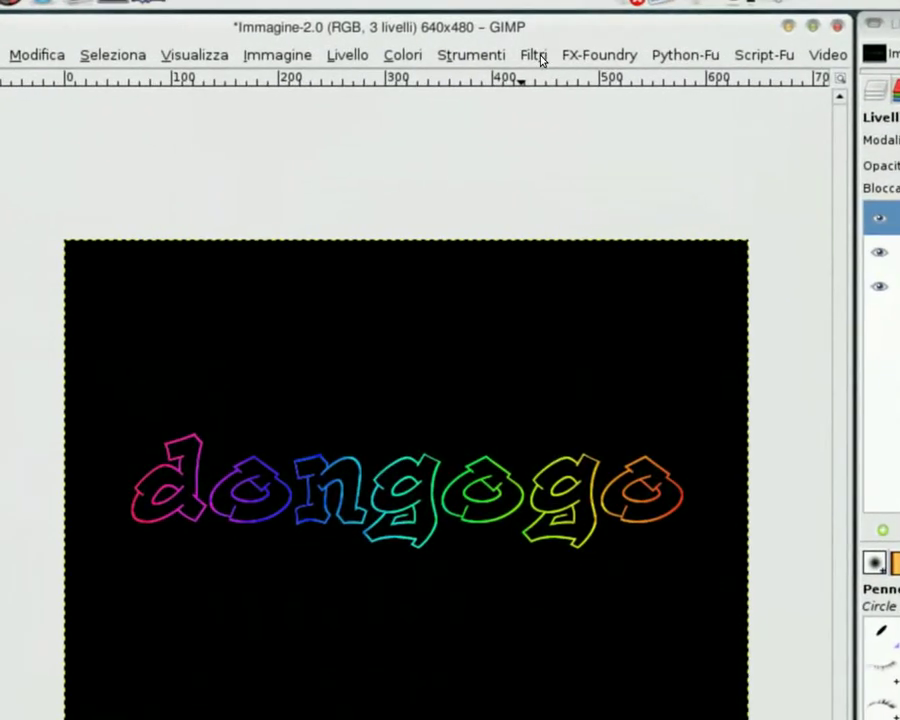
# Step: Apply a motion blur of length 60 to the rainbow letters
pyautogui.click(535, 58)
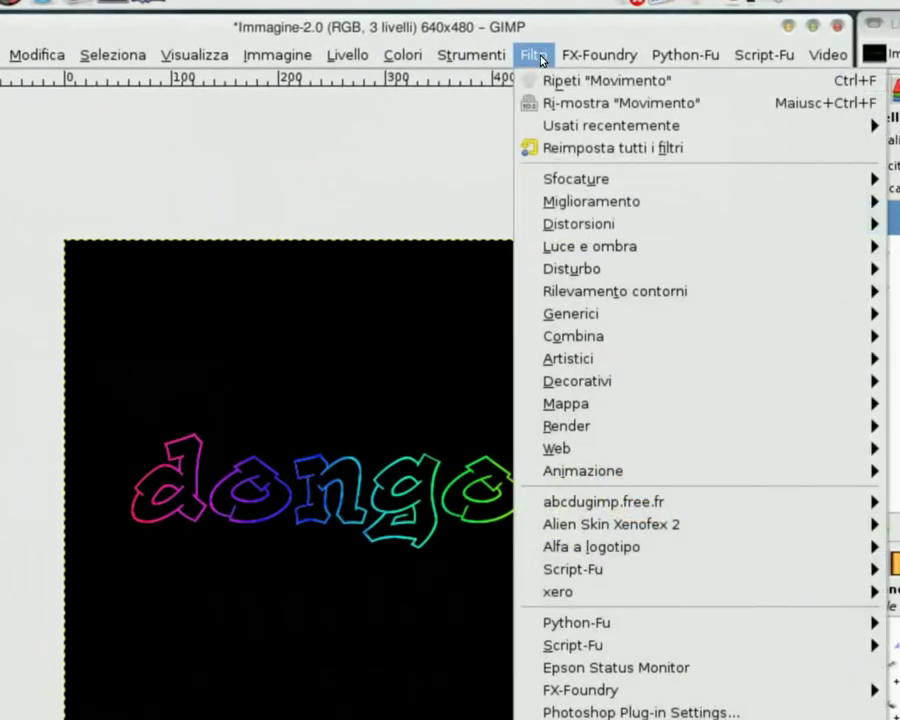
pyautogui.click(440, 250)
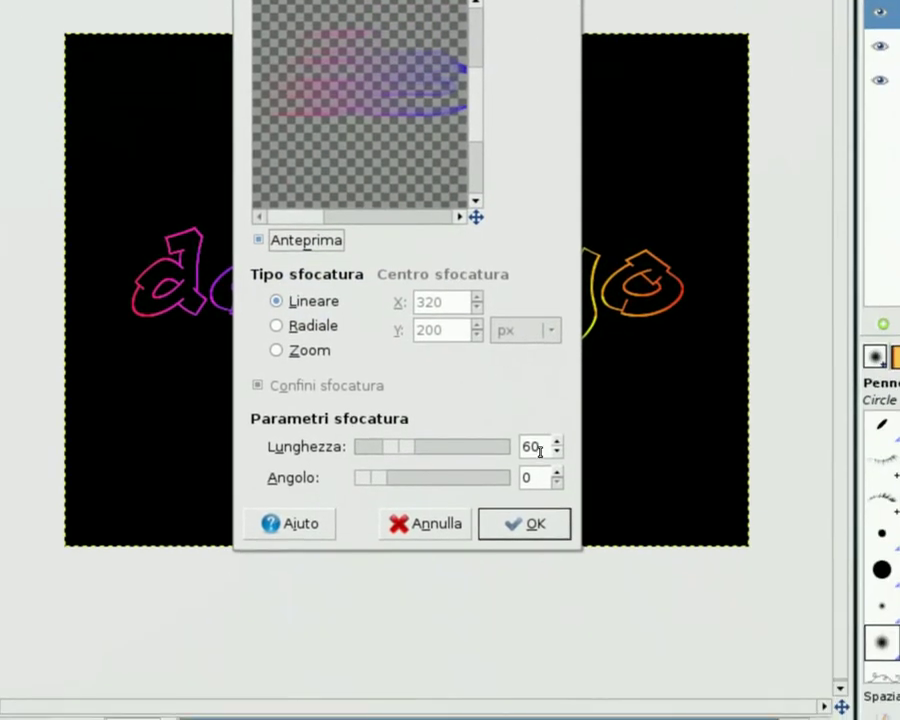
pyautogui.click(515, 524)
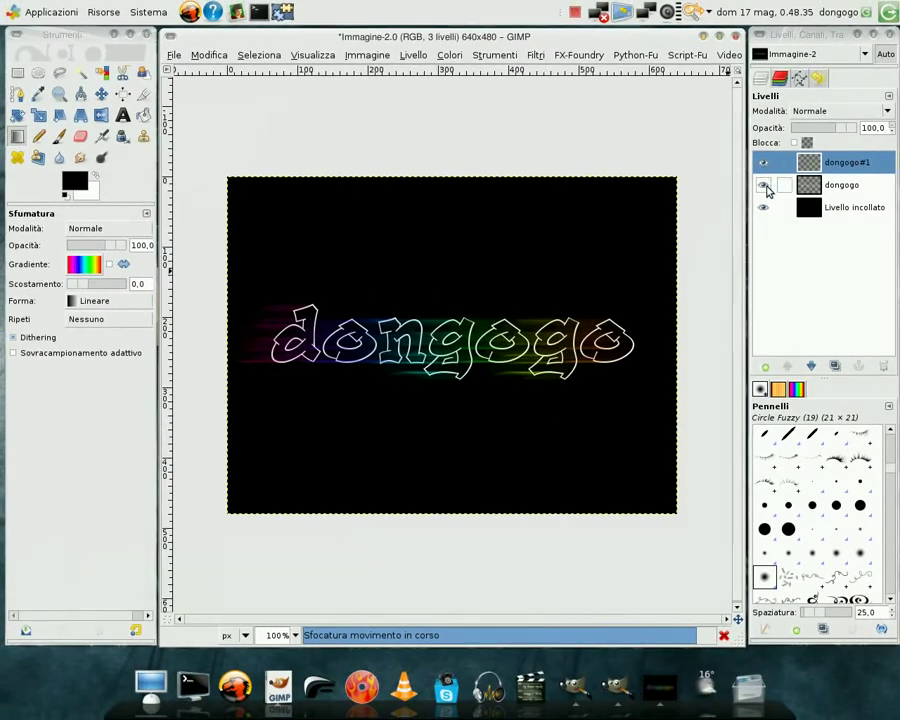
# Step: Hide the dongogo layer, duplicate the blurred layer as dongogo#2, and hide dongogo#1
pyautogui.click(764, 186)
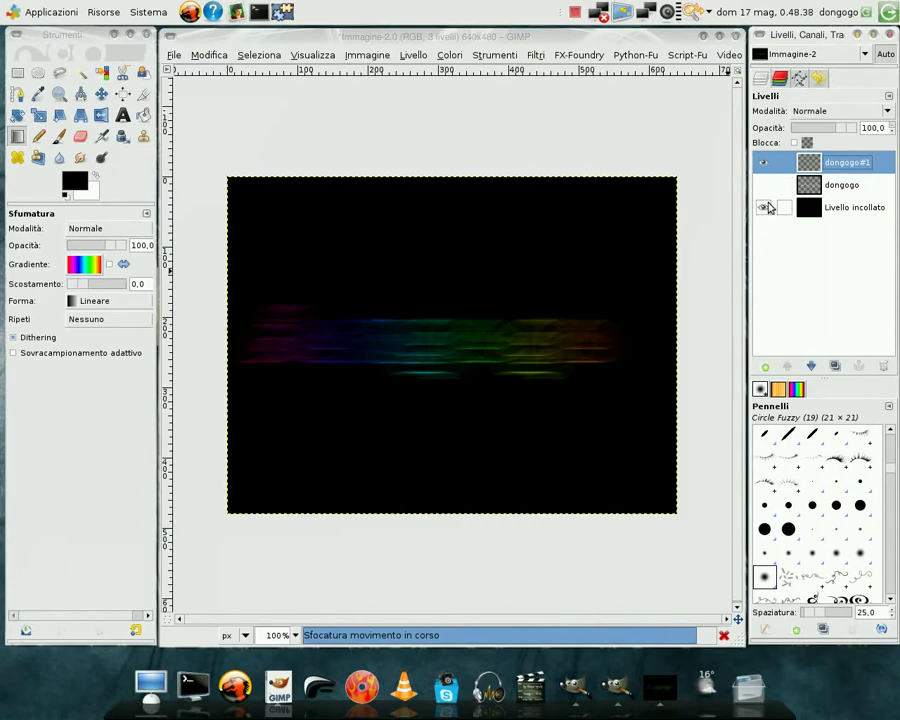
pyautogui.click(836, 367)
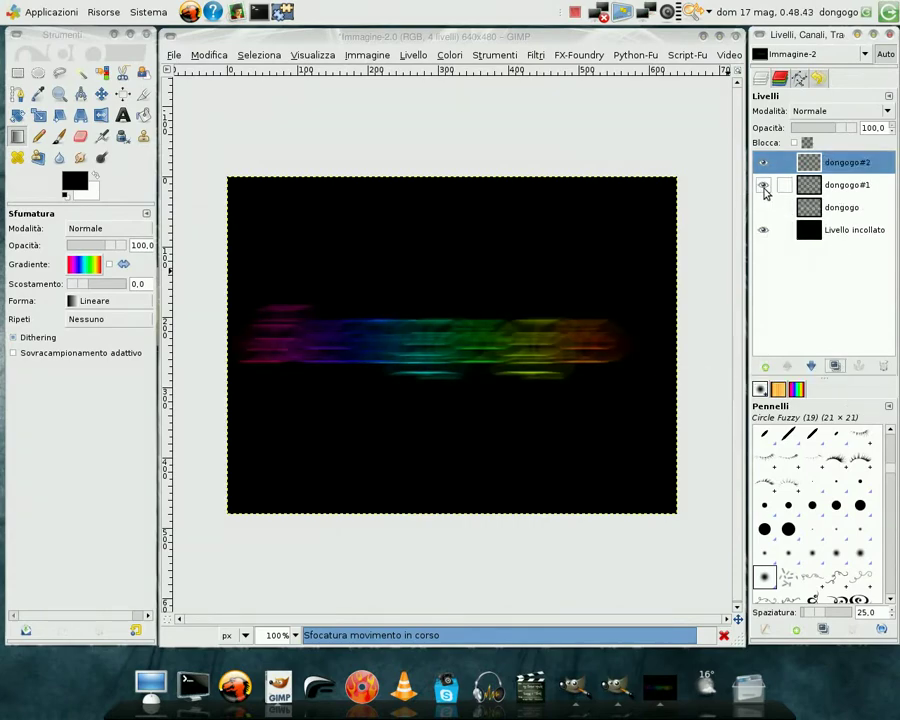
pyautogui.click(763, 186)
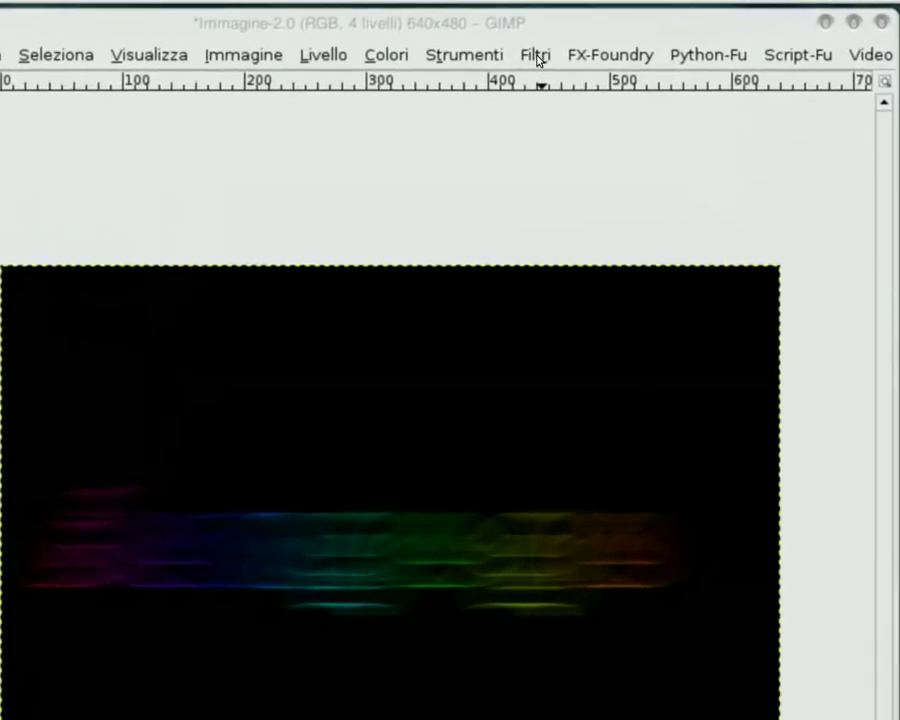
# Step: Apply a vertical sine Ripple with period 150, amplitude 10 and phase shift 75
pyautogui.click(537, 57)
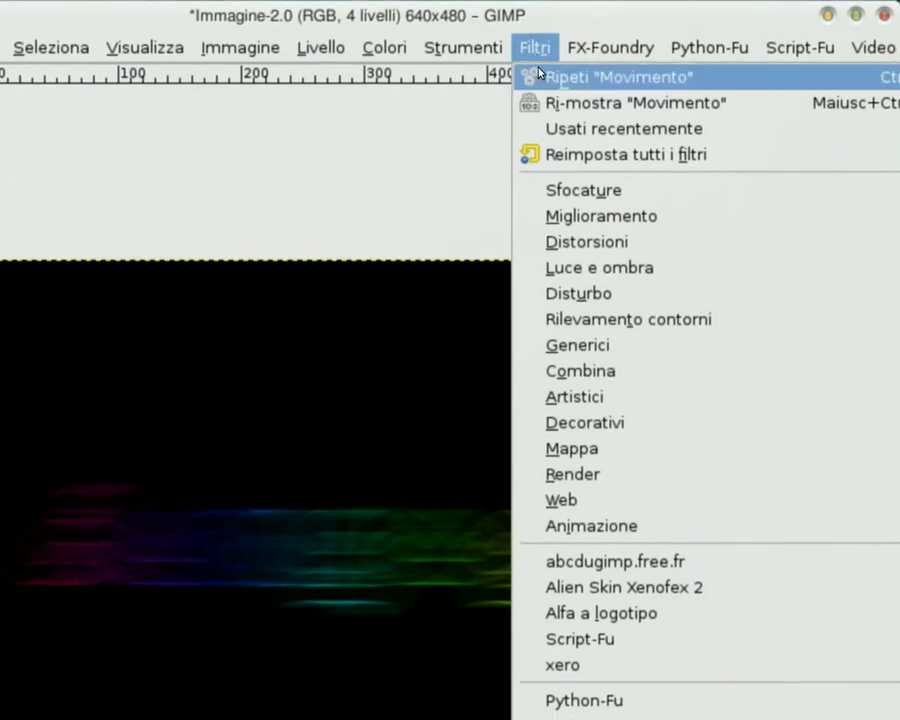
pyautogui.moveTo(565, 167)
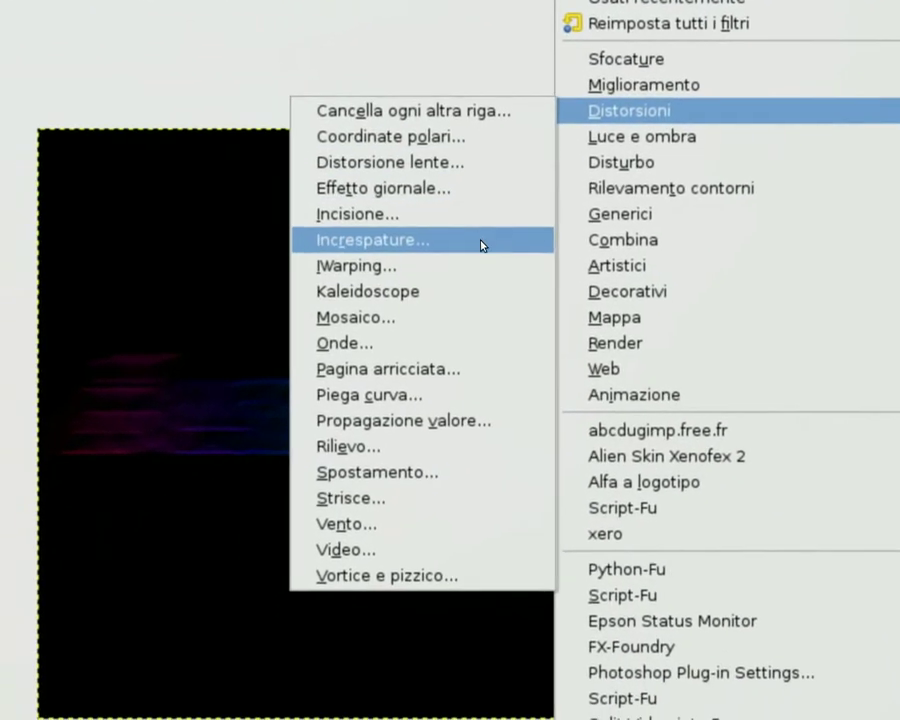
pyautogui.click(481, 245)
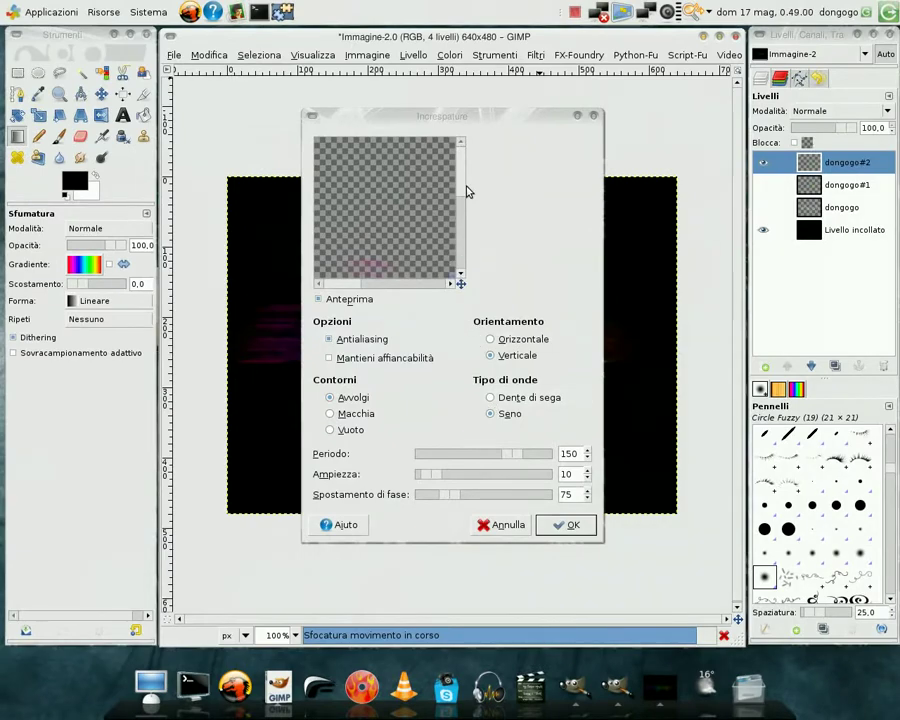
pyautogui.click(577, 116)
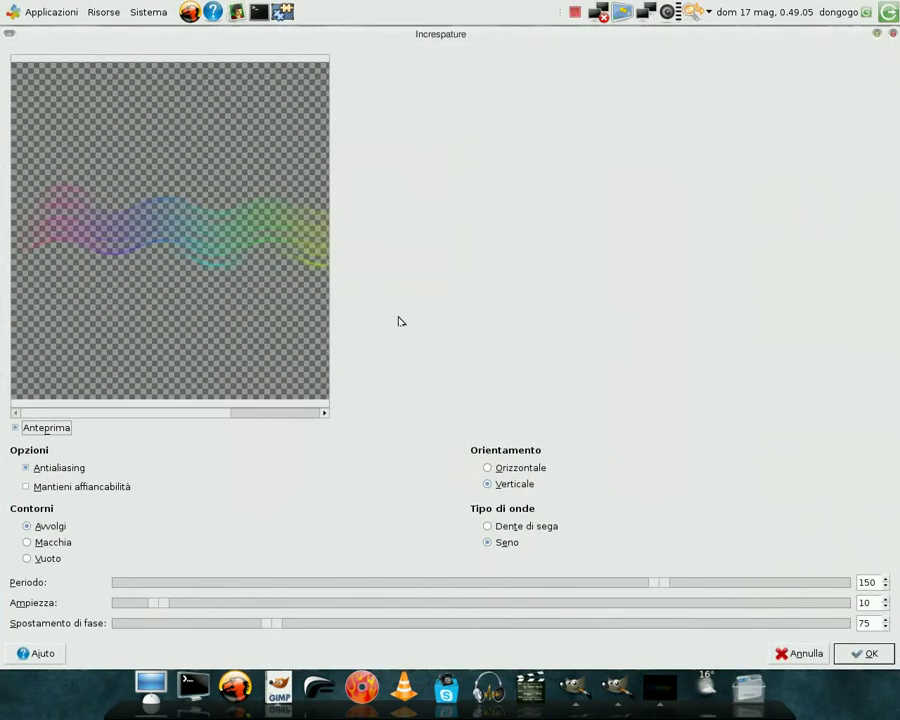
pyautogui.click(875, 35)
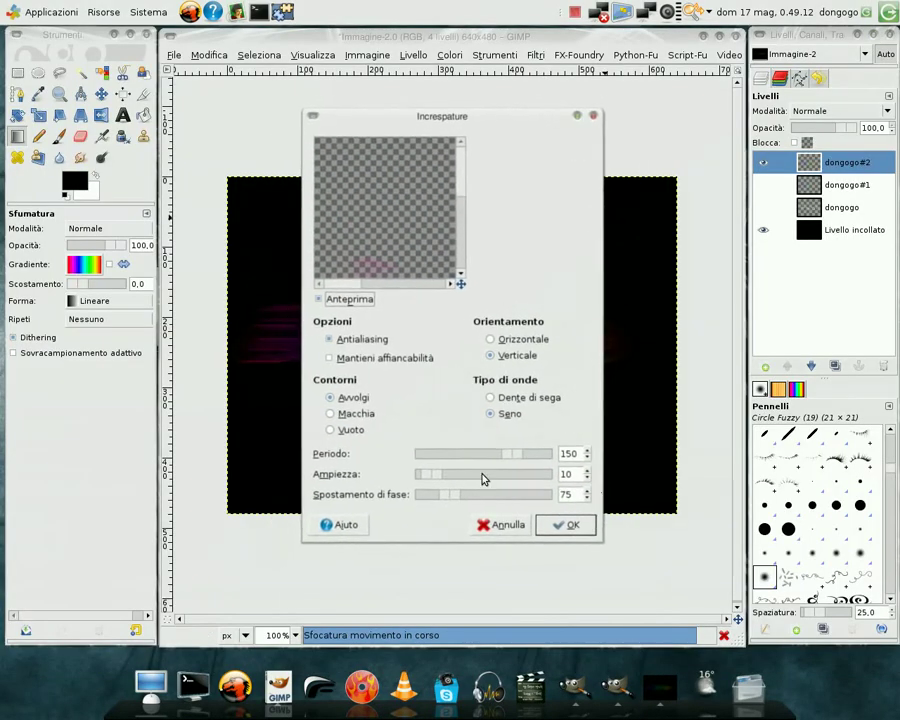
pyautogui.moveTo(462, 179); pyautogui.dragTo(462, 214)
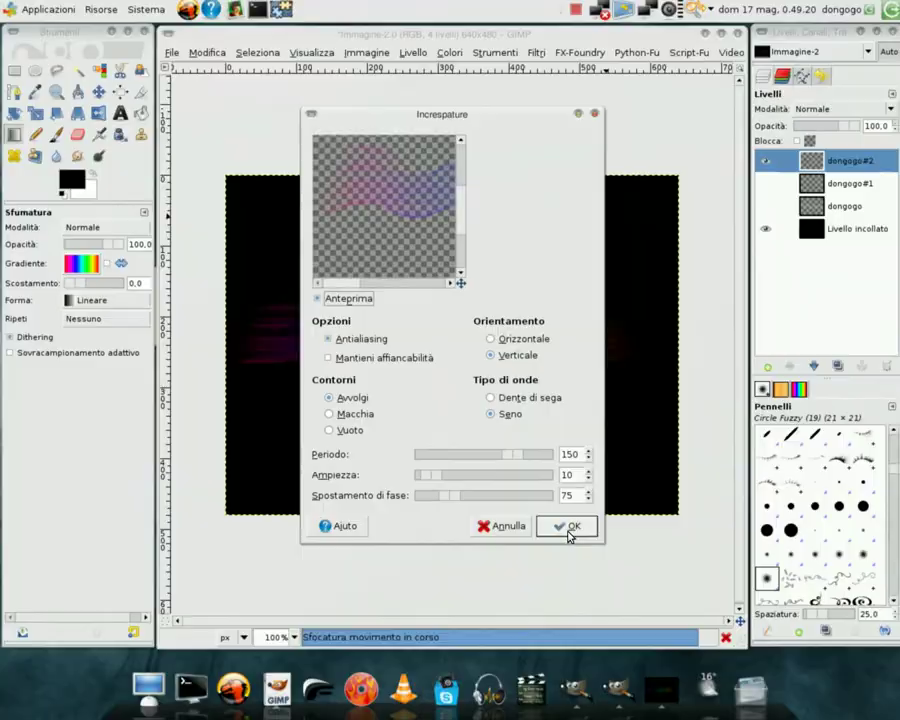
pyautogui.click(571, 531)
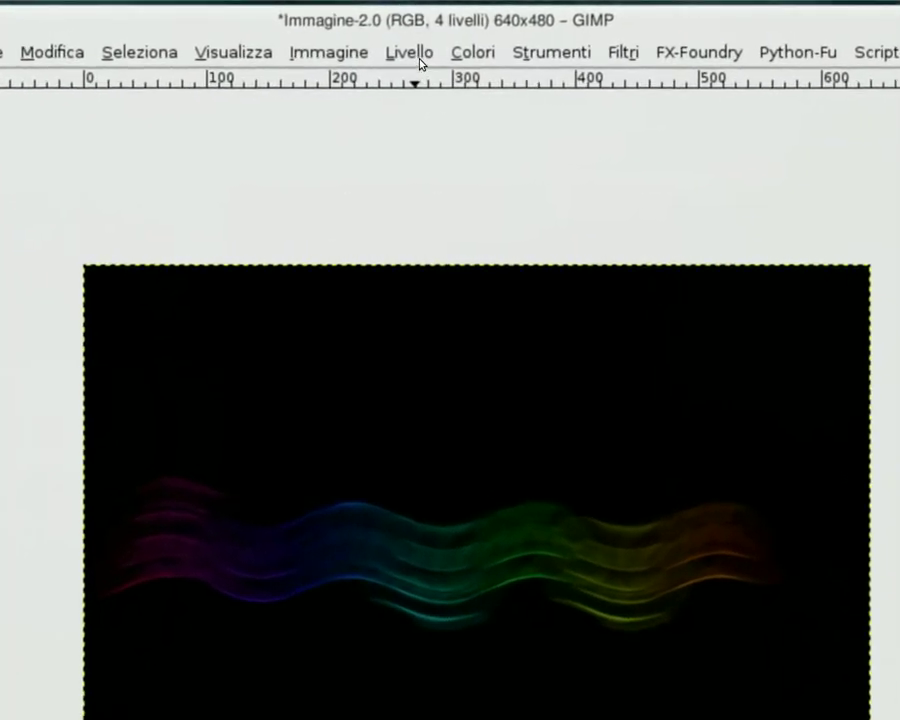
# Step: Autocrop the wave layer, then add a vertically flipped duplicate crossing the original wave
pyautogui.click(415, 56)
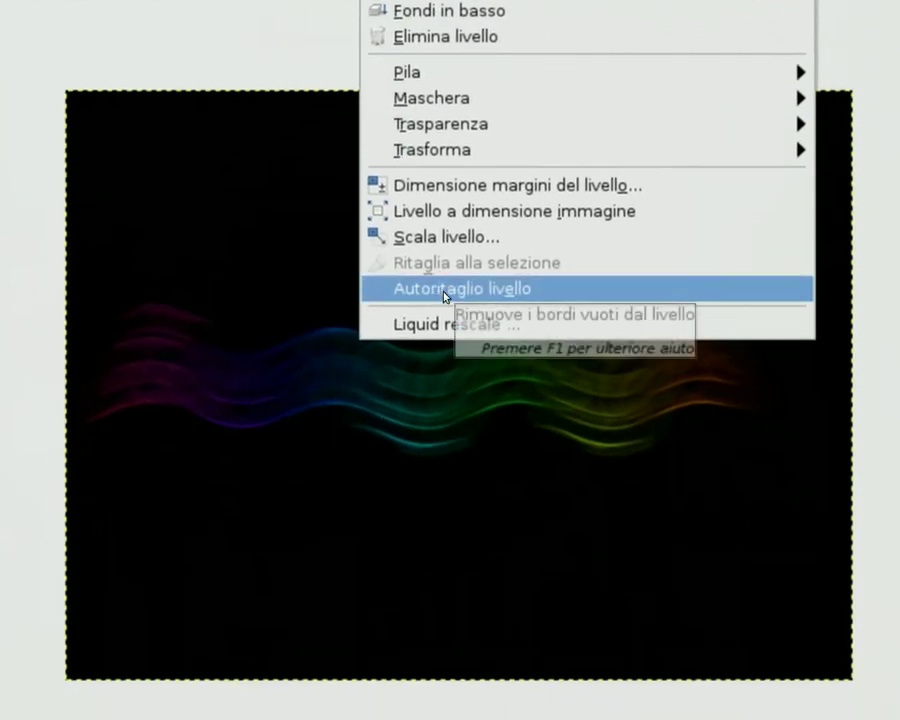
pyautogui.click(444, 297)
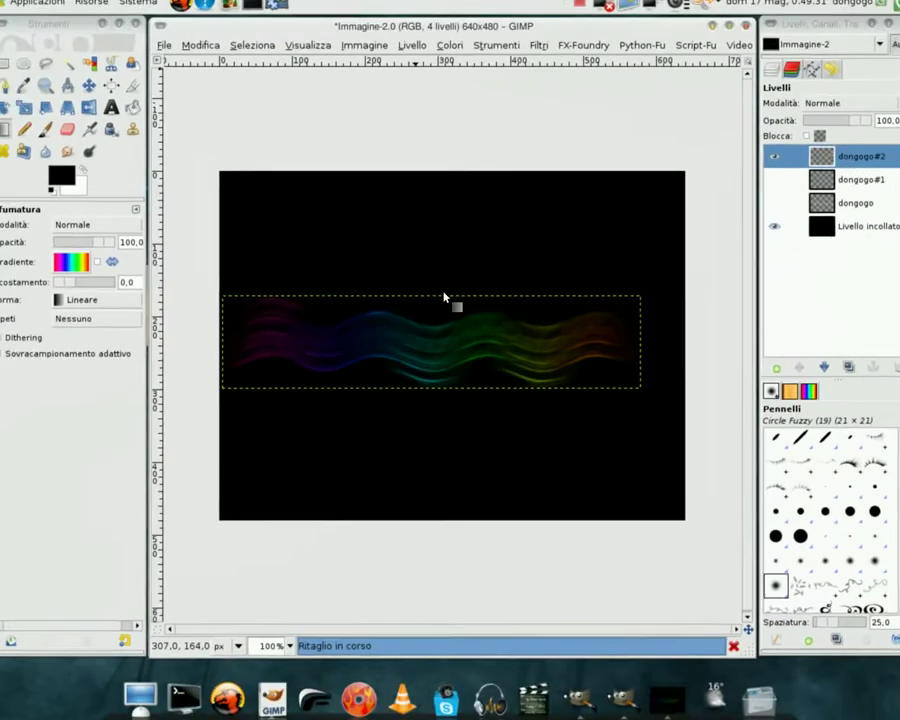
pyautogui.click(818, 168)
pyautogui.click(835, 367)
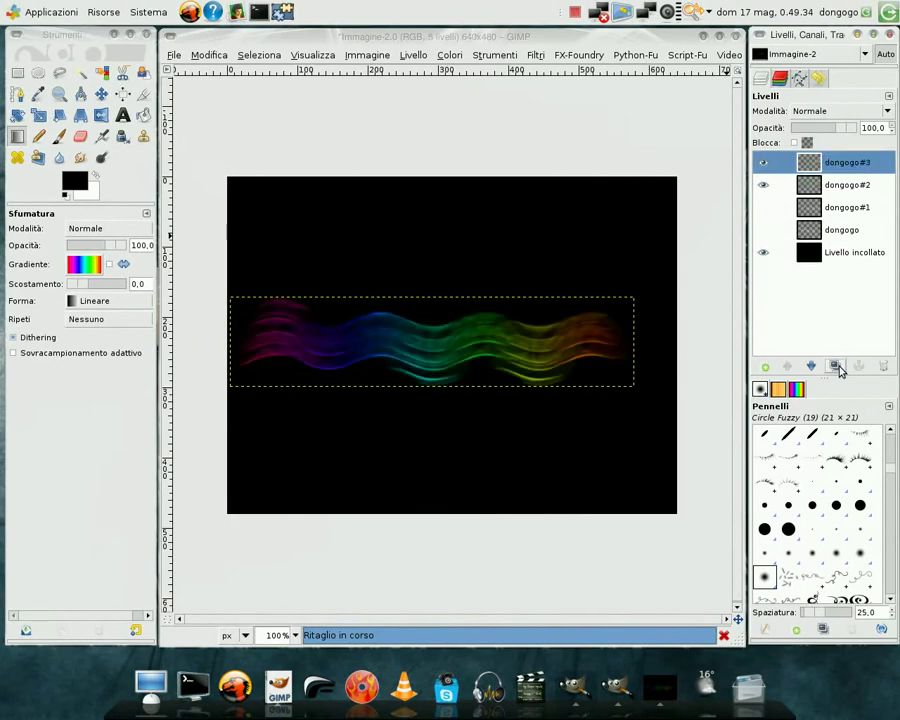
pyautogui.click(102, 116)
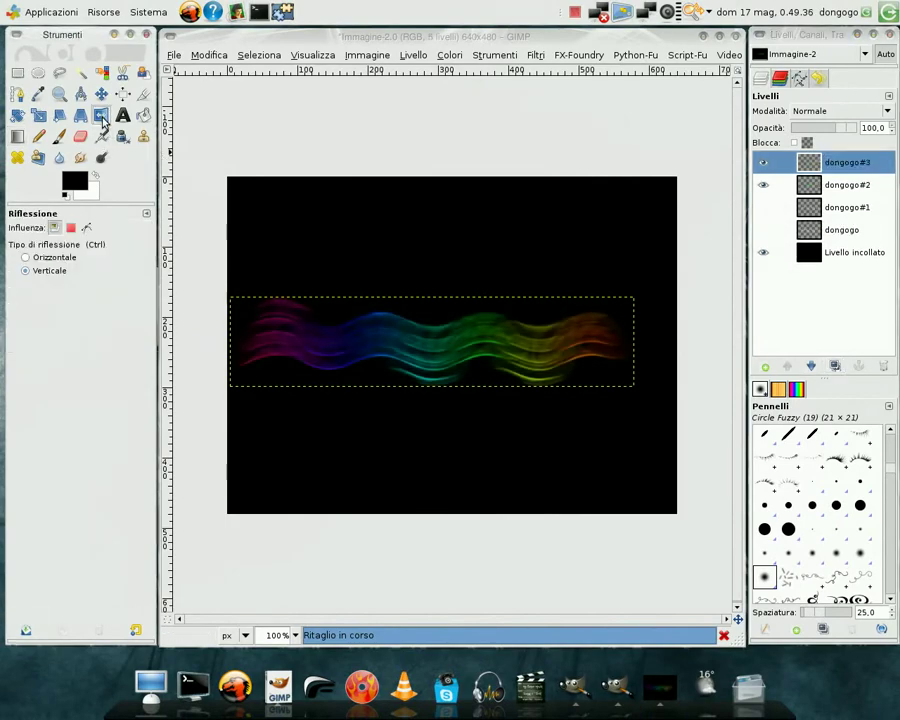
pyautogui.click(56, 273)
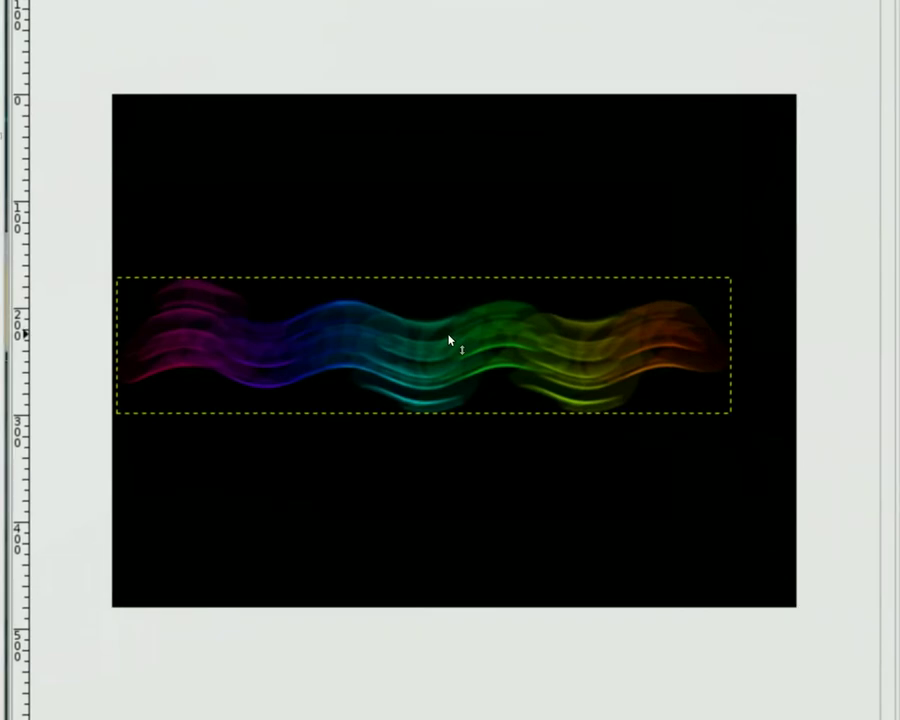
pyautogui.click(503, 348)
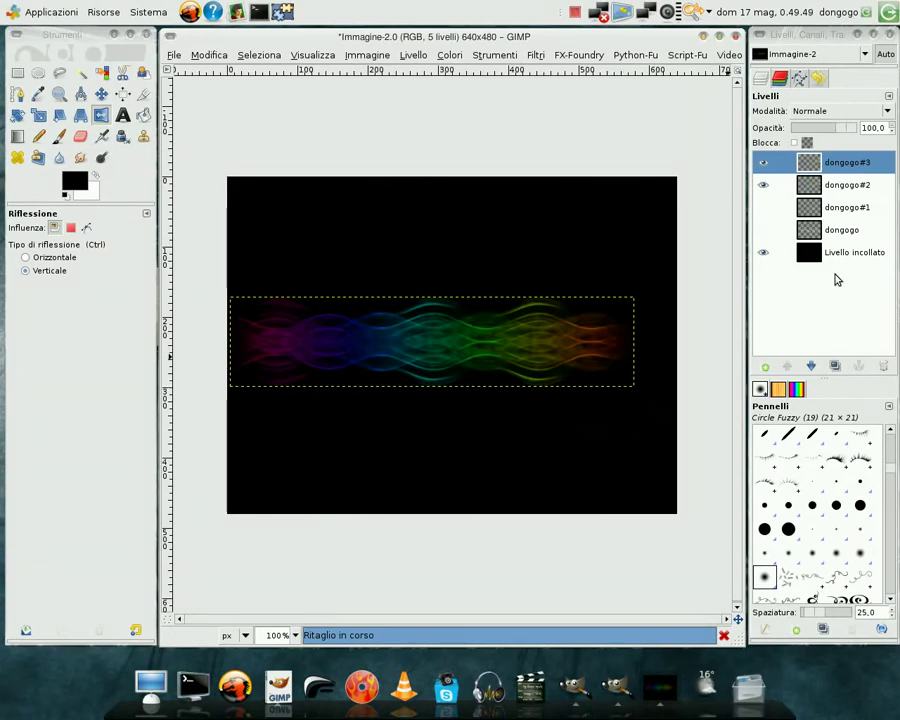
# Step: Show the dongogo text layer, raise it to the top, and show dongogo#1
pyautogui.click(764, 232)
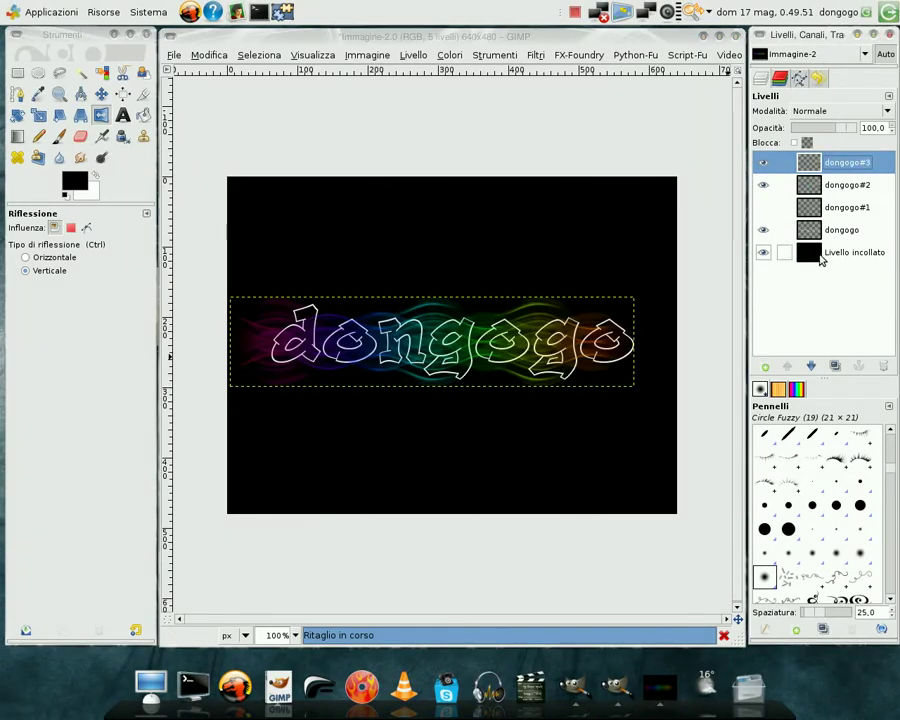
pyautogui.click(815, 232)
pyautogui.click(787, 366)
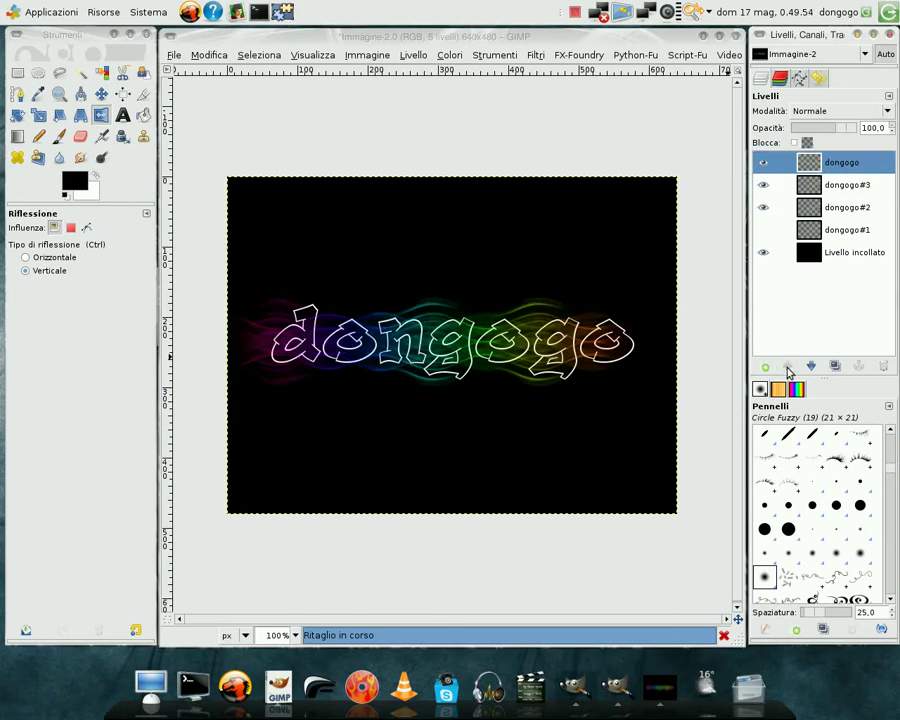
pyautogui.click(764, 230)
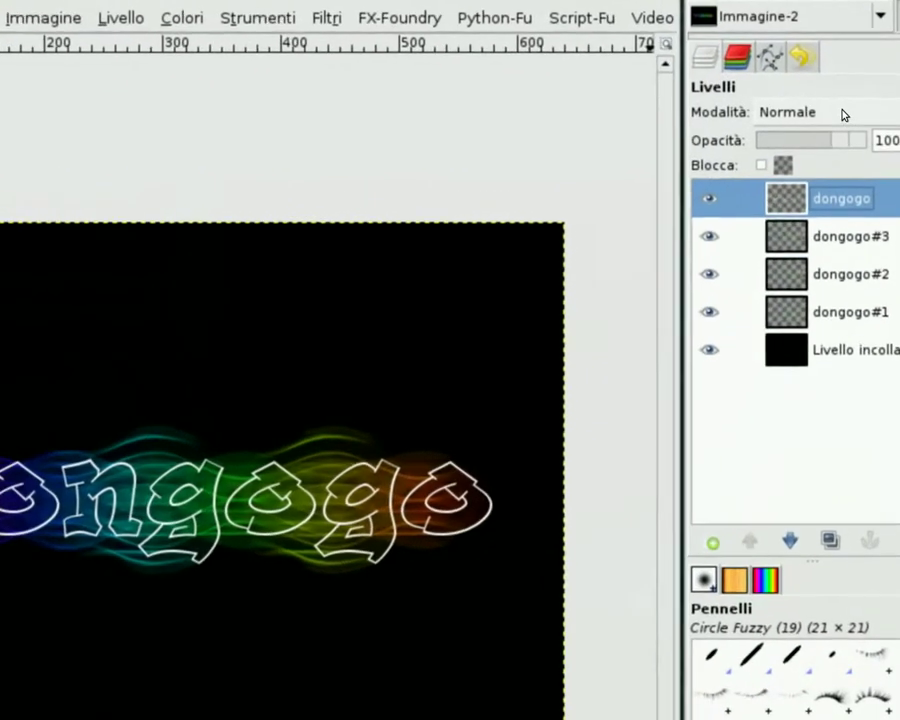
# Step: Set the top text layer to Sovrapposto mode and duplicate it twice
pyautogui.click(843, 114)
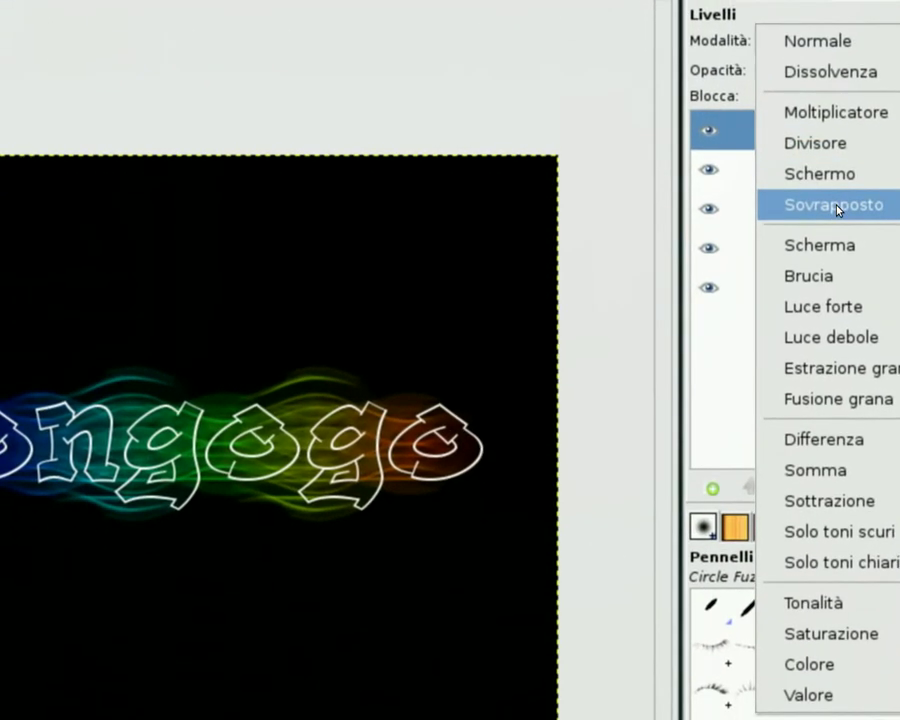
pyautogui.click(836, 209)
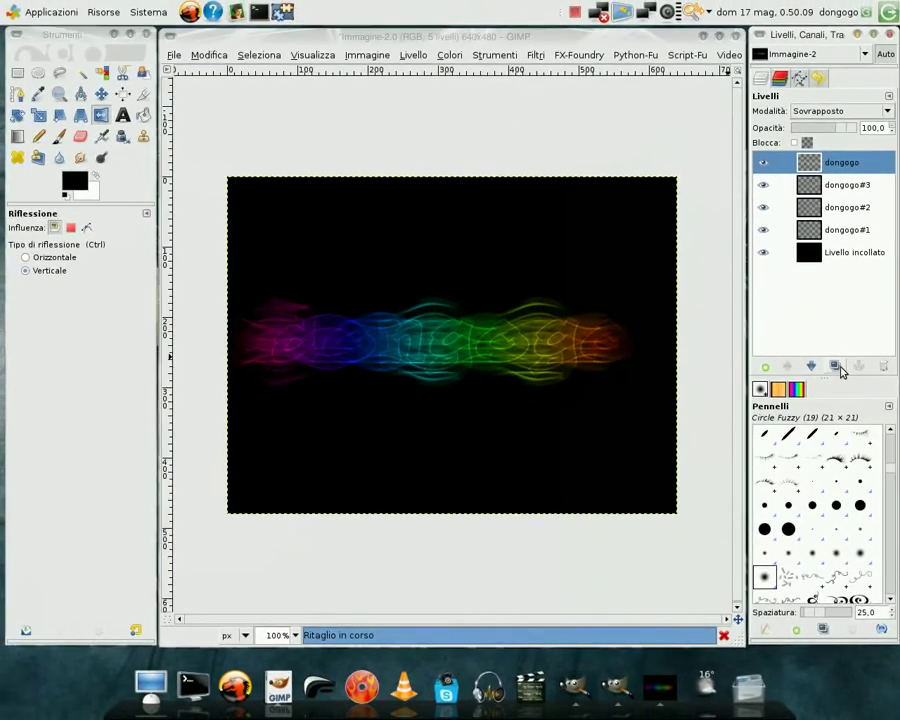
pyautogui.click(835, 367)
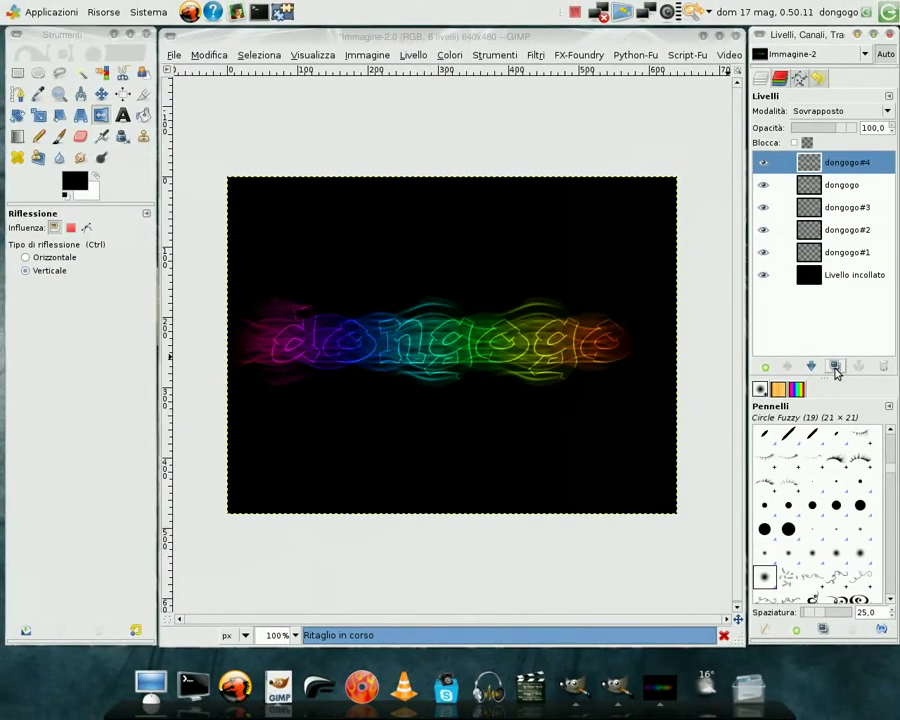
pyautogui.click(836, 368)
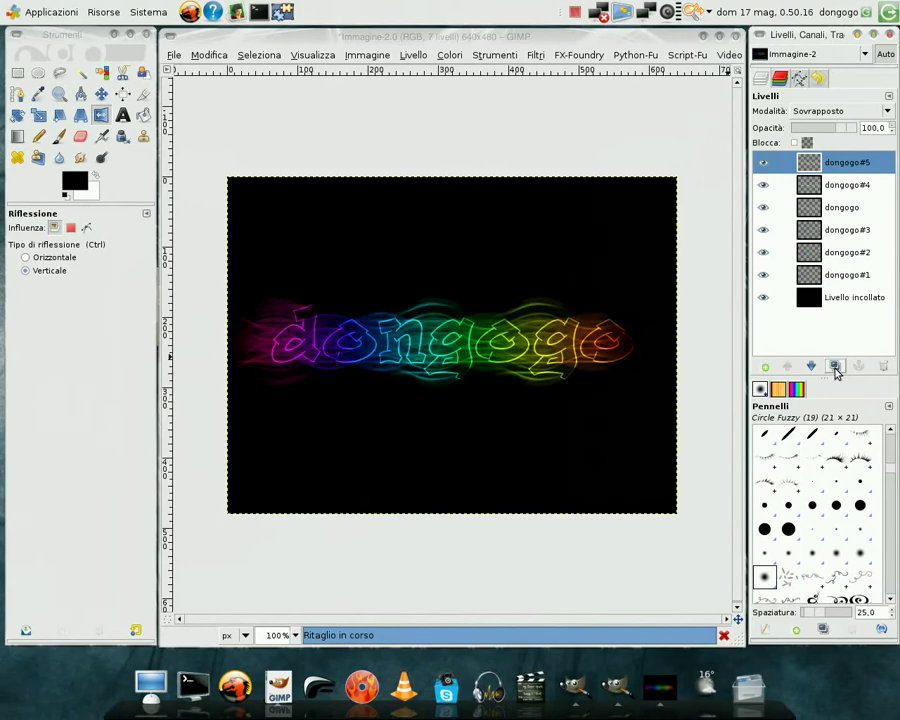
pyautogui.click(845, 275)
# Step: Merge dongogo#3 down into dongogo#2, then dongogo#2 down into dongogo#1
pyautogui.rightClick(815, 232)
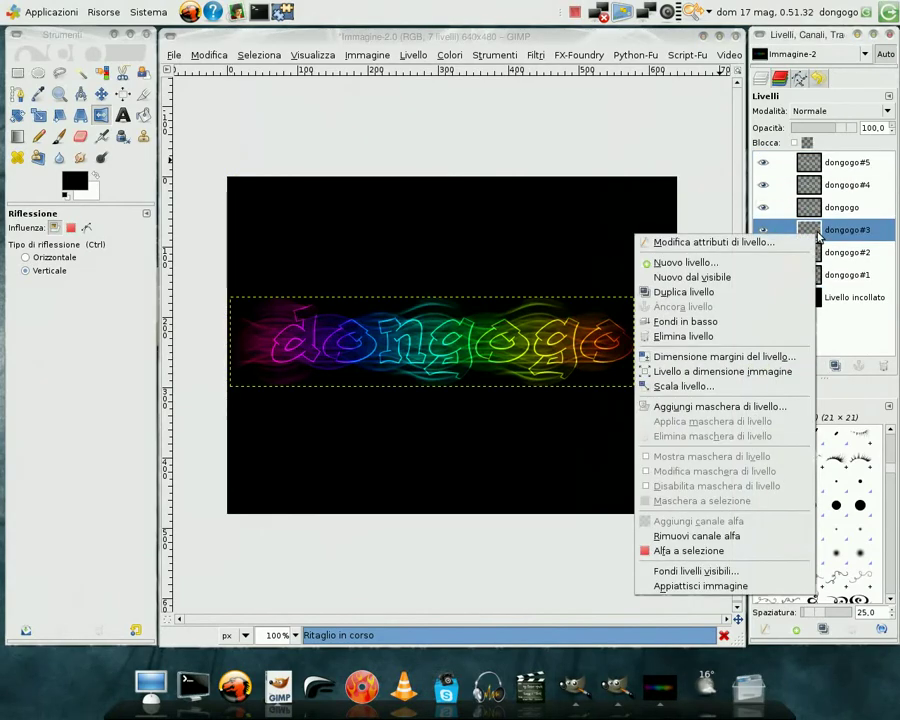
pyautogui.click(770, 322)
pyautogui.rightClick(815, 230)
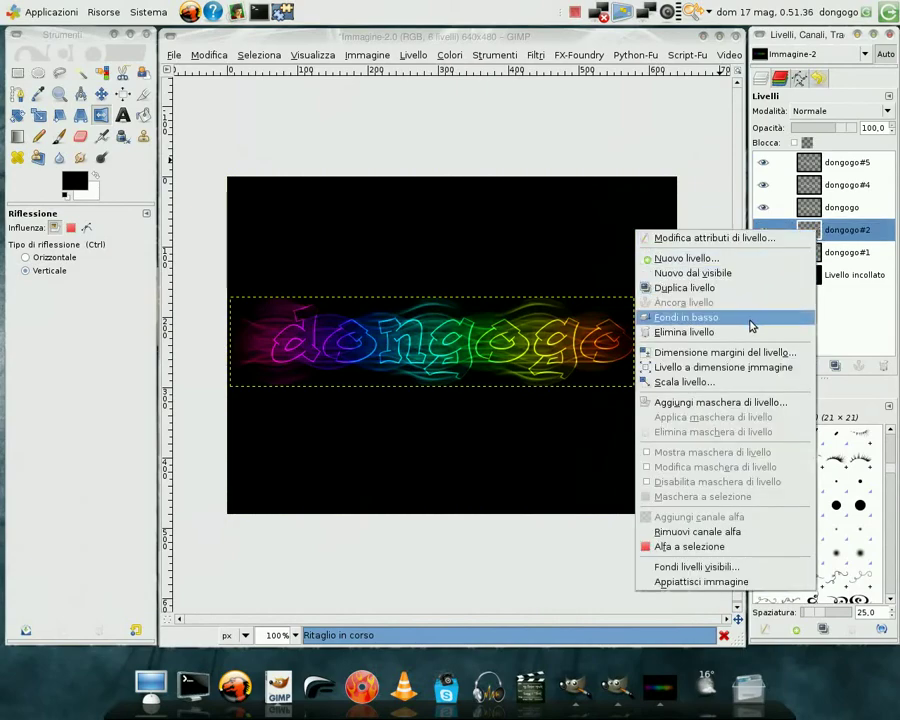
pyautogui.click(751, 320)
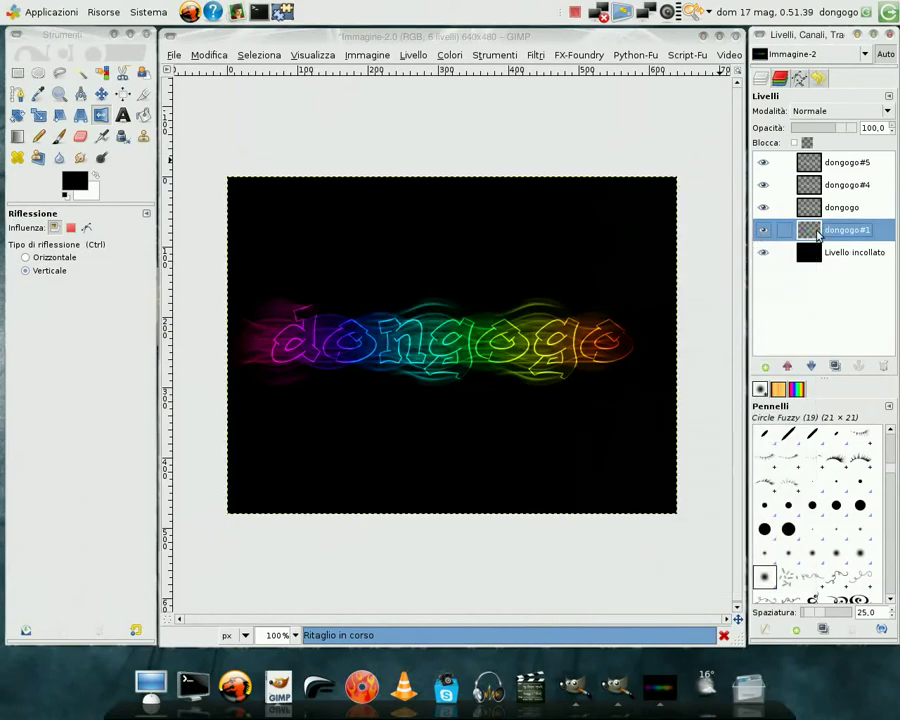
# Step: Autocrop the image to its content, leaving a 575x128 banner
pyautogui.click(367, 55)
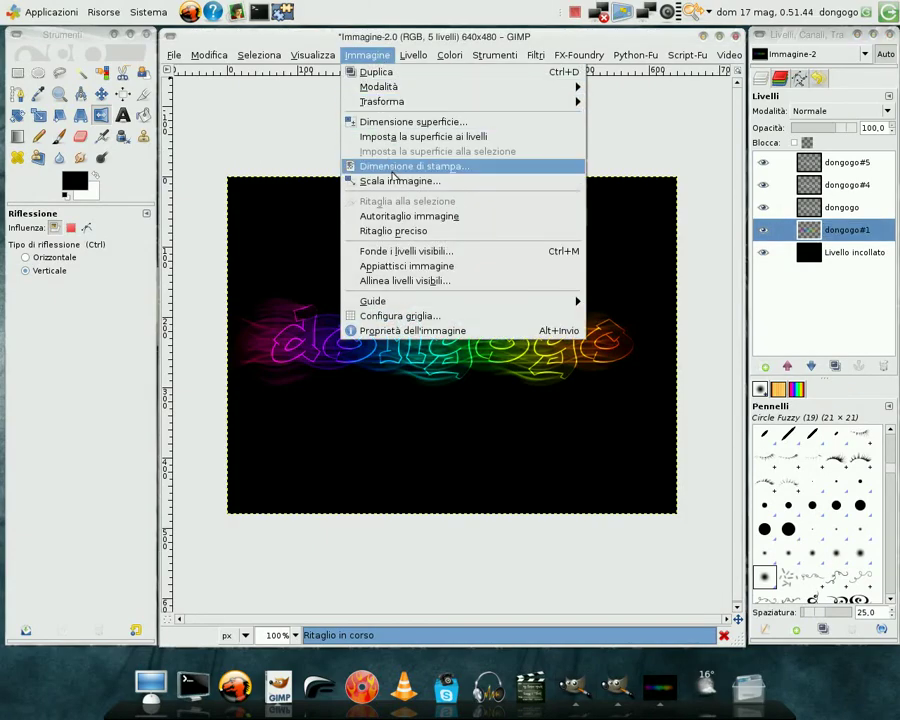
pyautogui.click(406, 216)
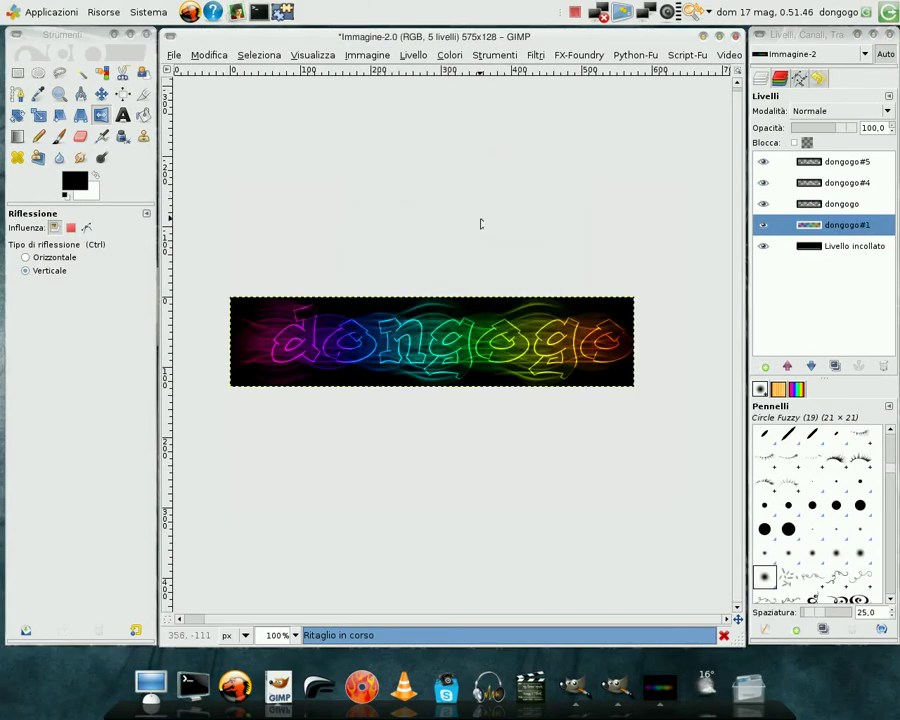